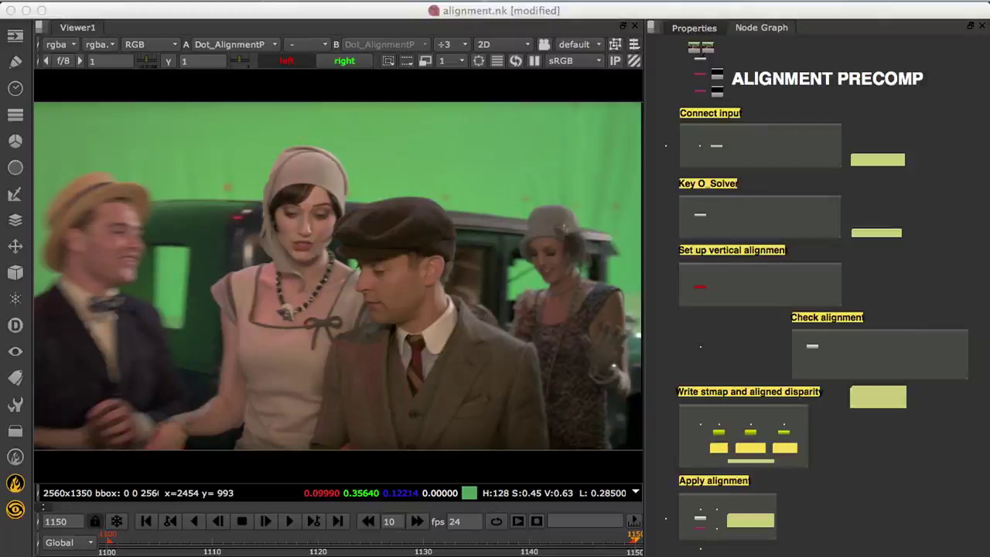
Browse the Ocula nodes and toolsets list, then close it without adding anything
click(14, 510)
mouse_move(65, 506)
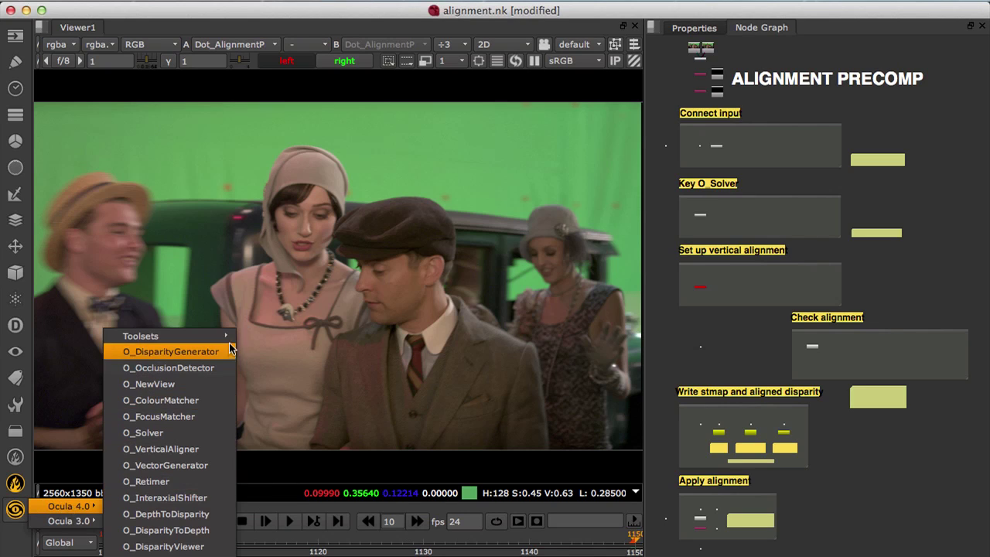
mouse_move(227, 339)
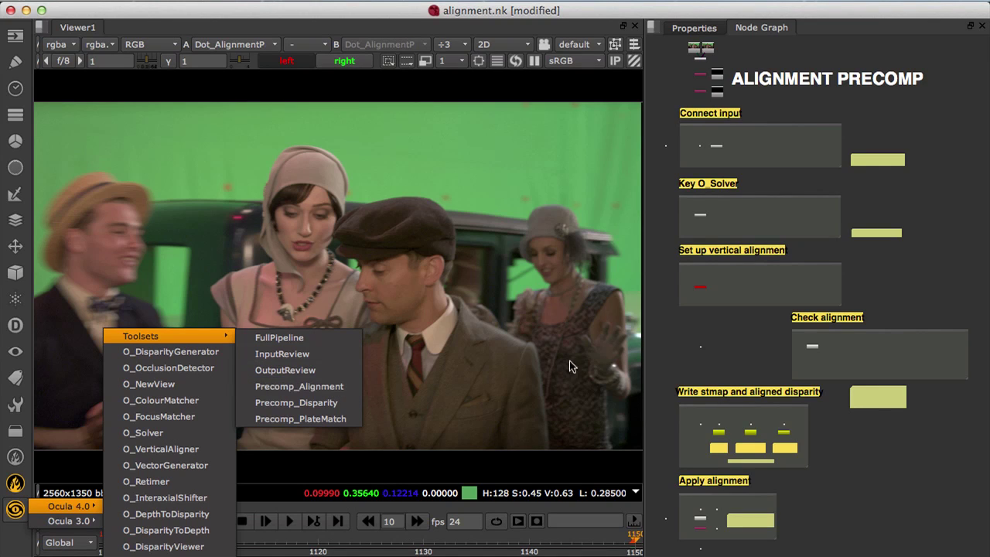
click(672, 350)
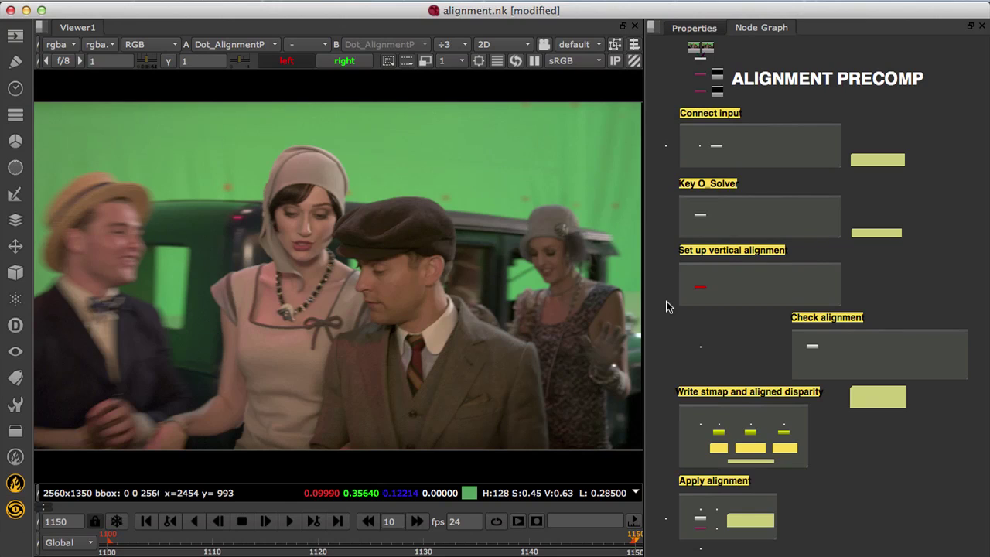
Inspect the Solver Setup, Vertical Alignment and Alignment Review nodes at the top of the precomp
middle_drag(676, 223, 672, 349)
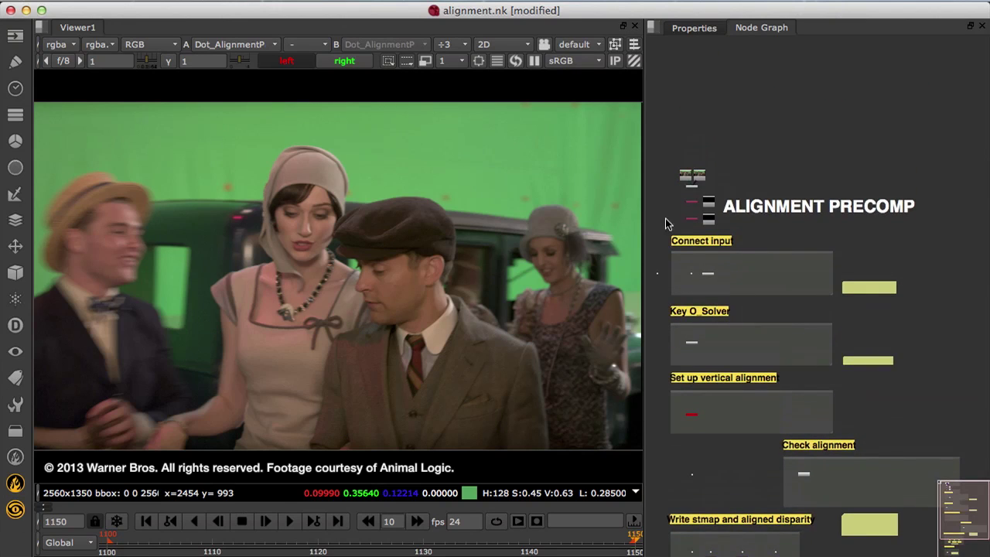
drag(663, 165, 747, 258)
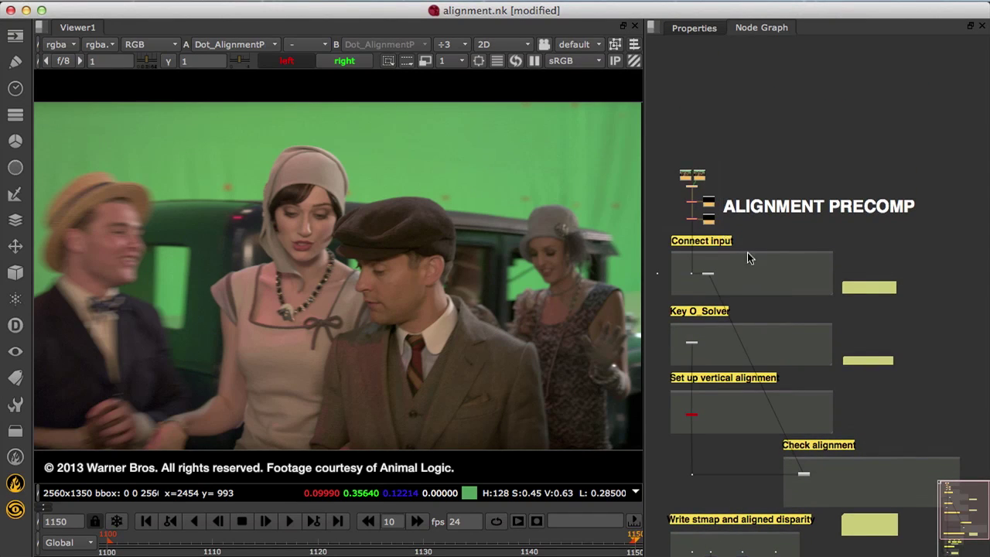
middle_drag(763, 260, 803, 166)
scroll(743, 236, up, 4)
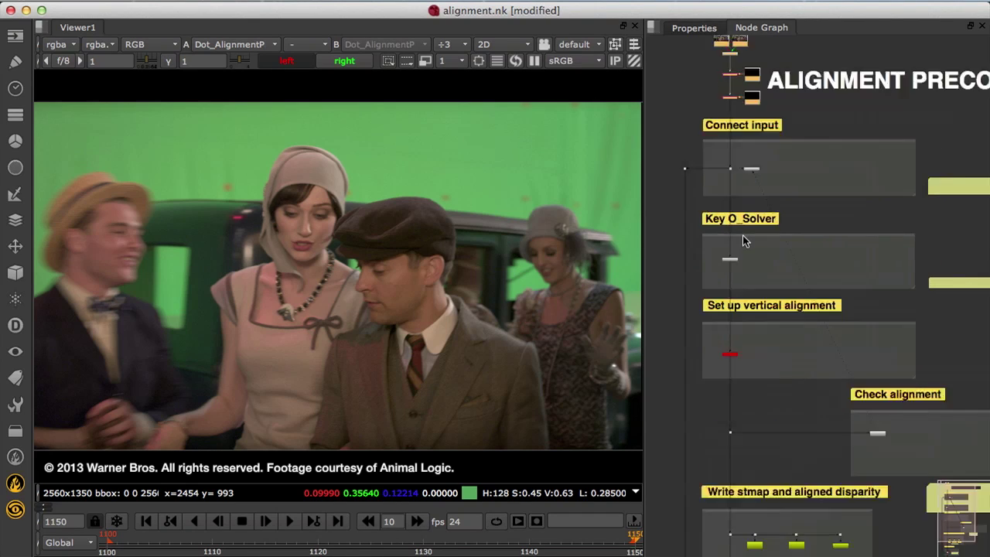
scroll(743, 235, up, 2)
middle_drag(744, 235, 731, 200)
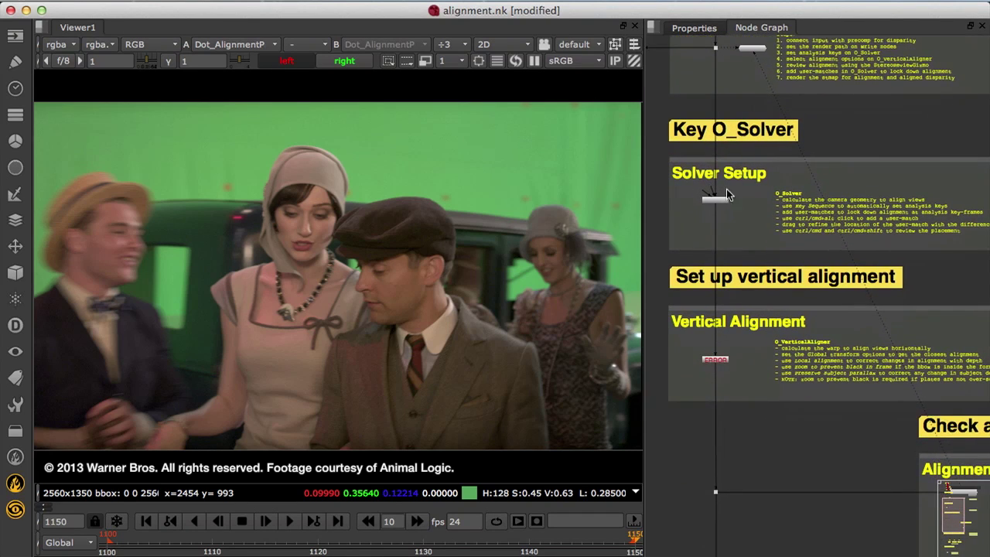
click(718, 196)
click(716, 359)
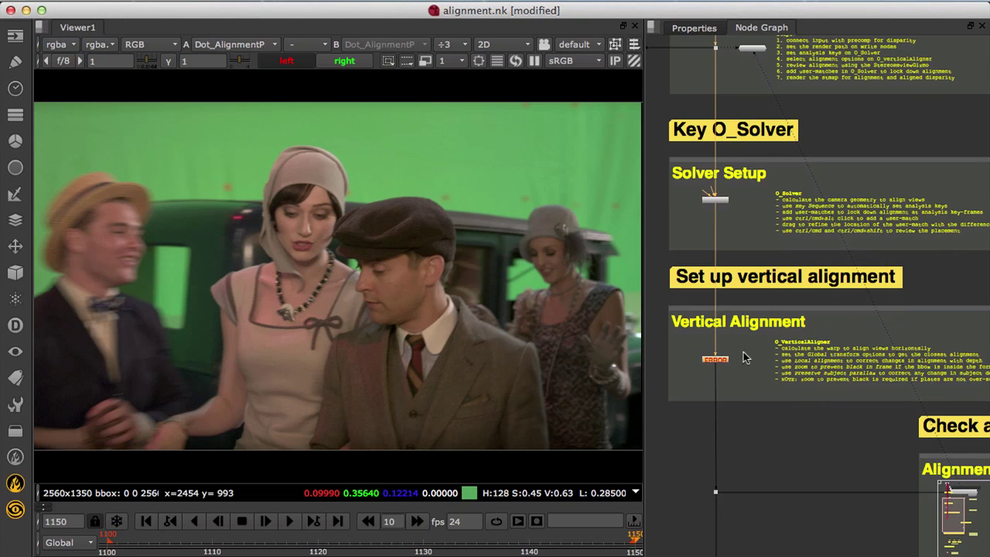
scroll(843, 457, down, 5)
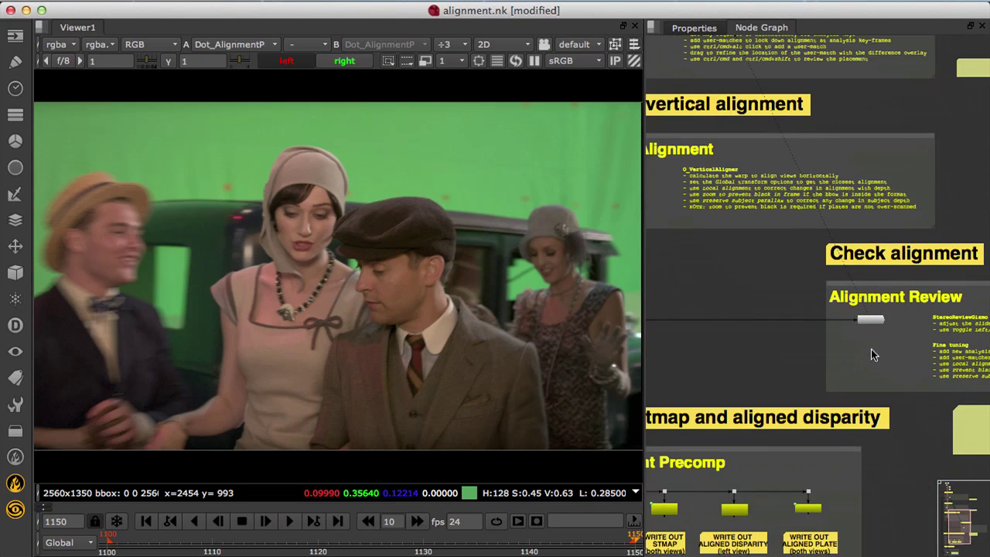
click(863, 320)
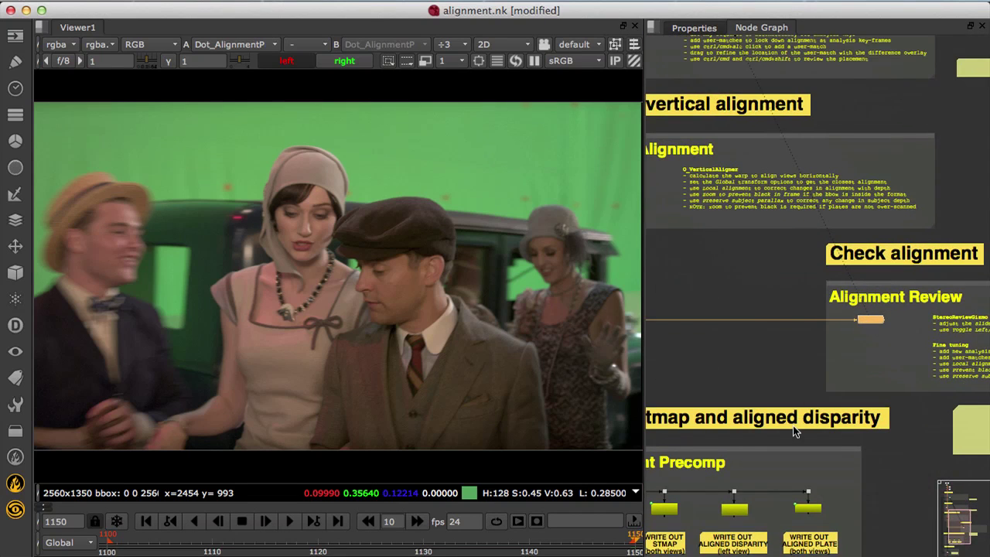
Inspect the WRITE OUT STMAP and WRITE OUT ALIGNED DISPARITY write nodes
middle_drag(717, 389, 811, 136)
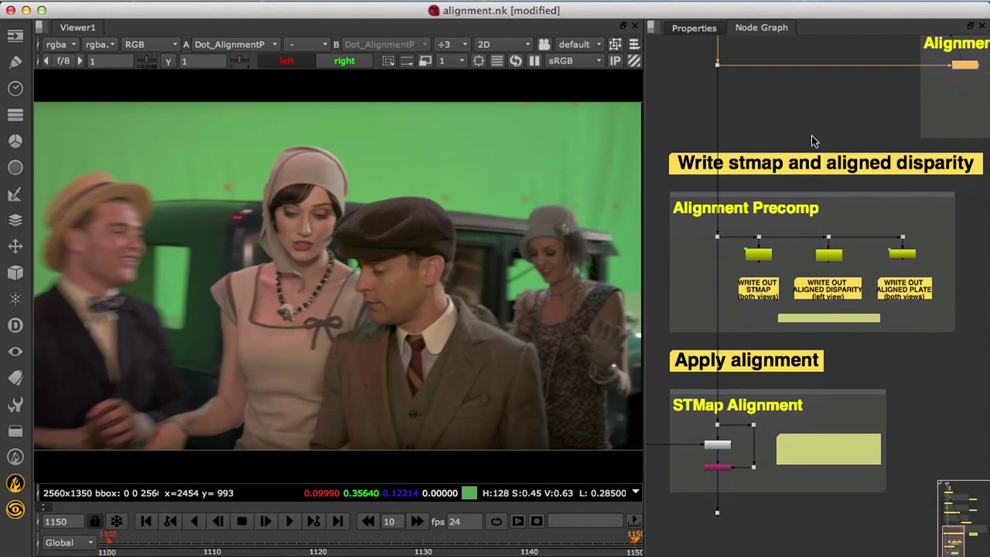
click(751, 252)
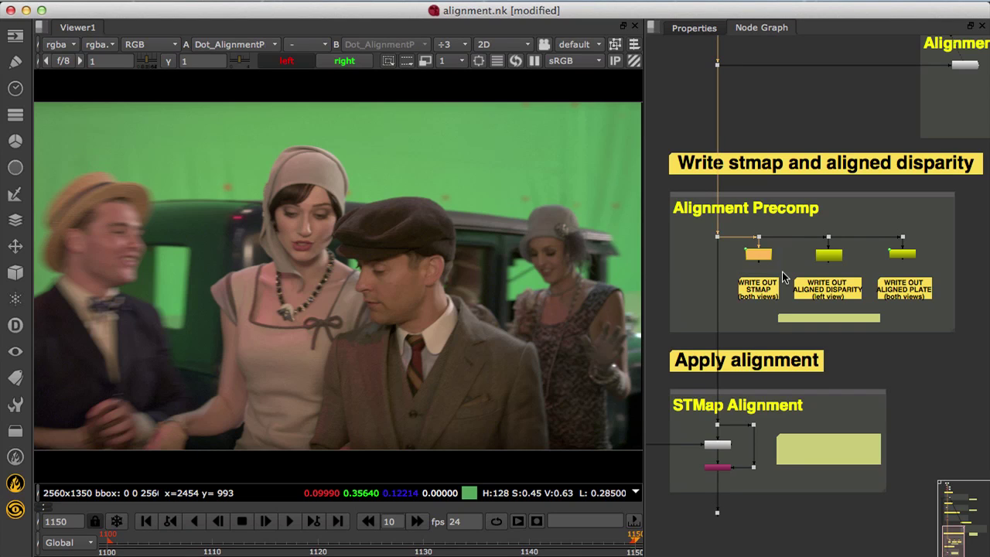
click(760, 309)
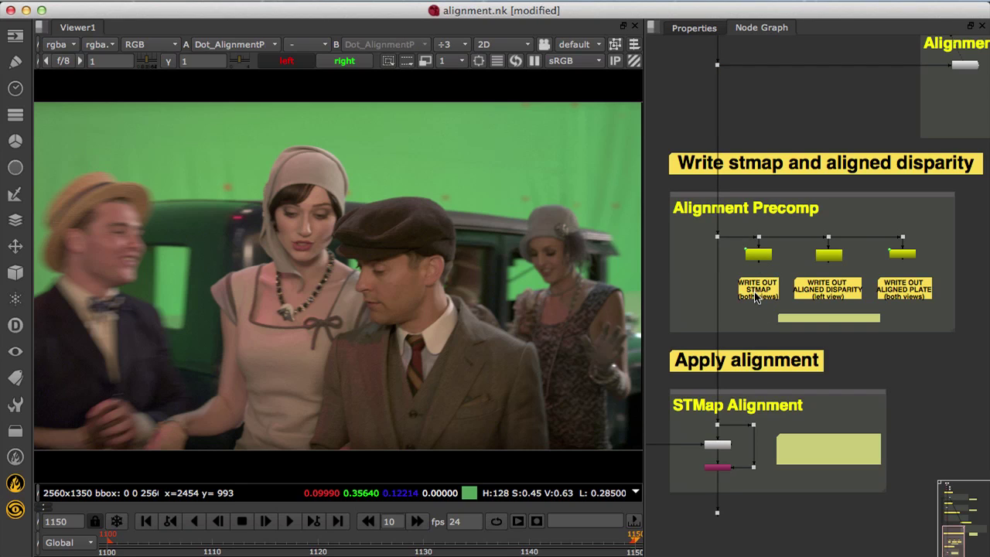
click(754, 292)
click(749, 319)
drag(788, 307, 871, 226)
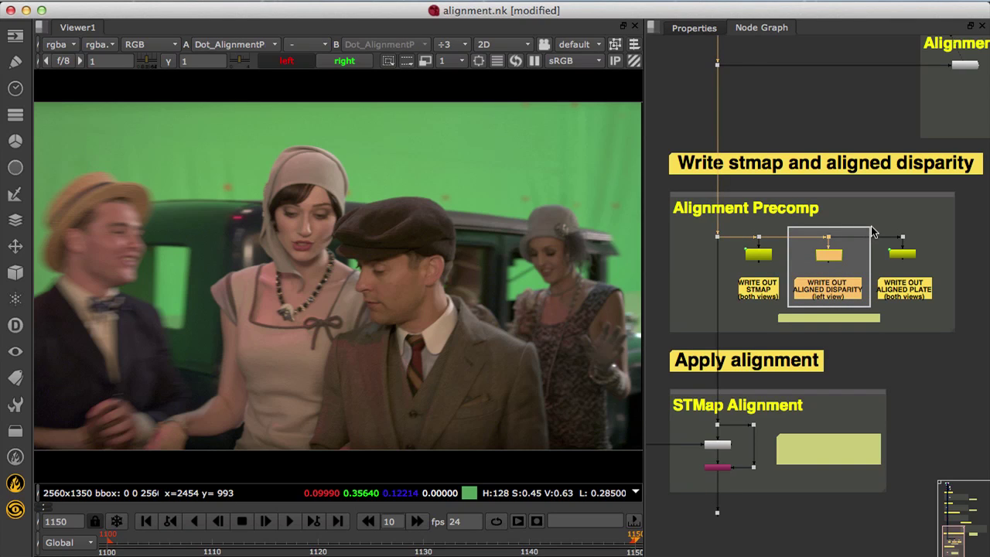
drag(871, 226, 871, 226)
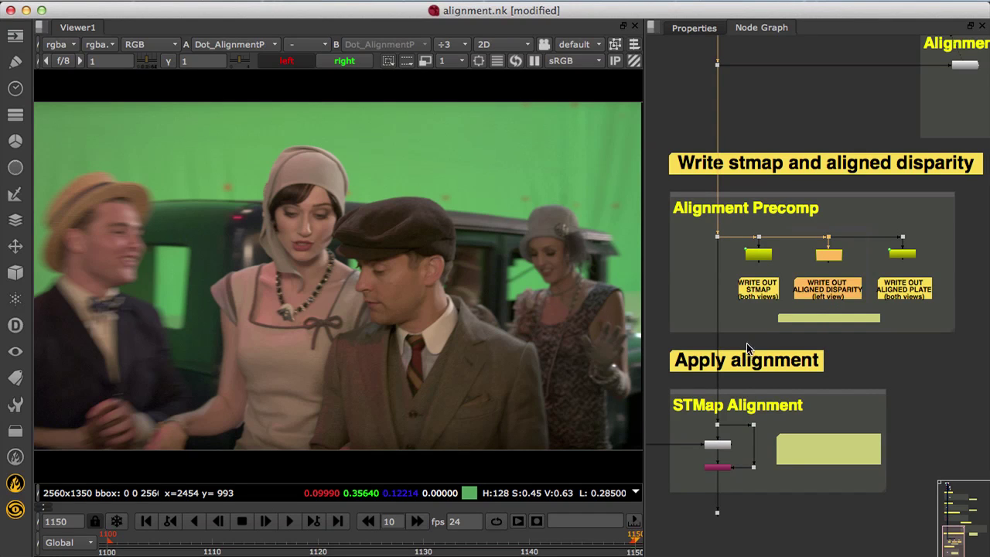
Inspect the STMap Alignment nodes and review the STMap1 node's settings
middle_drag(742, 335, 800, 230)
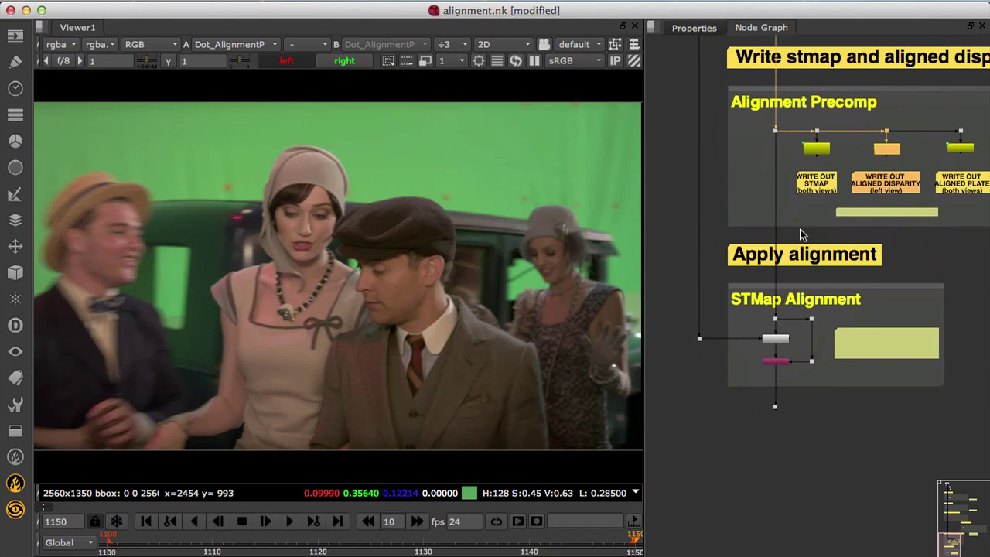
click(776, 339)
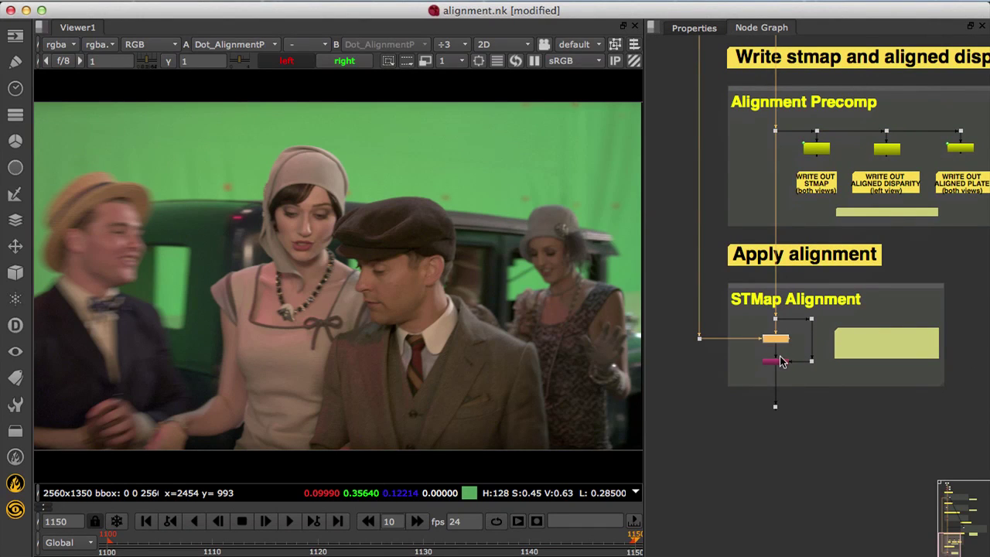
click(780, 361)
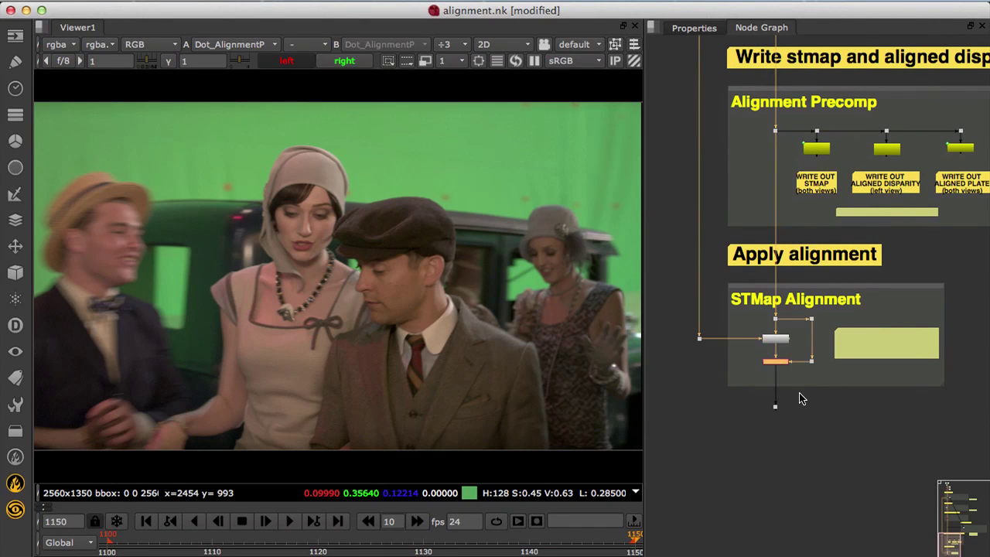
click(778, 339)
double_click(778, 339)
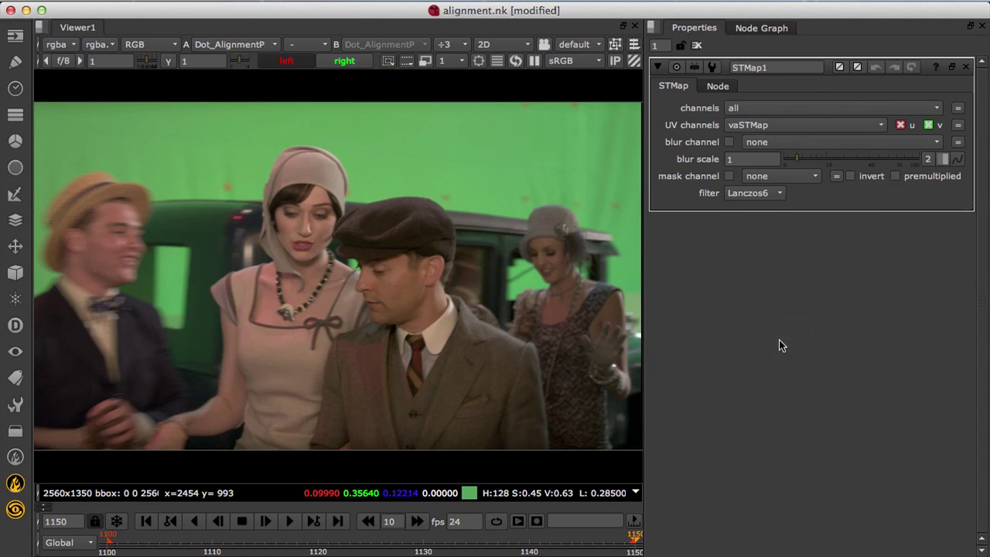
mouse_move(779, 196)
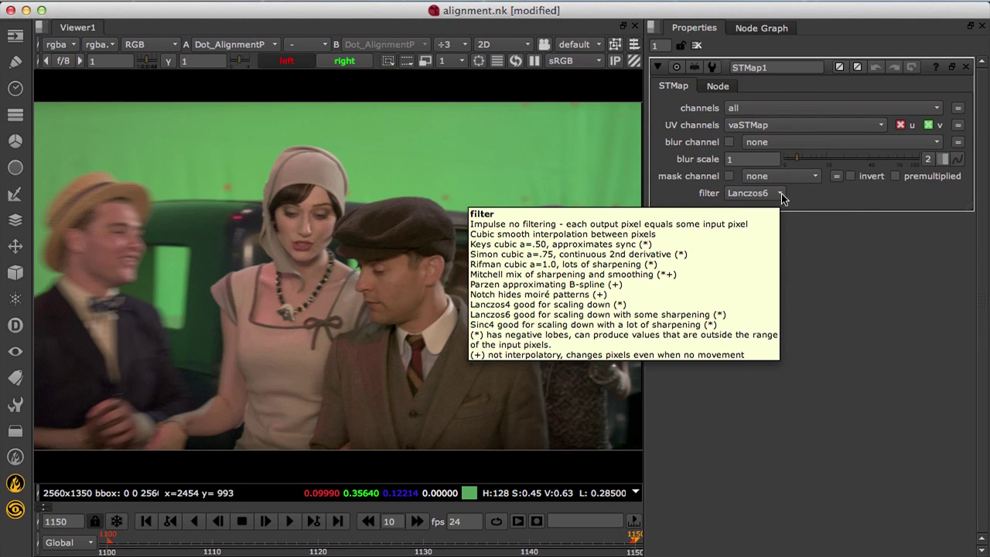
click(765, 27)
Check the O_VerticalAligner's resampling filter, keeping Lanczos6
scroll(763, 157, up, 5)
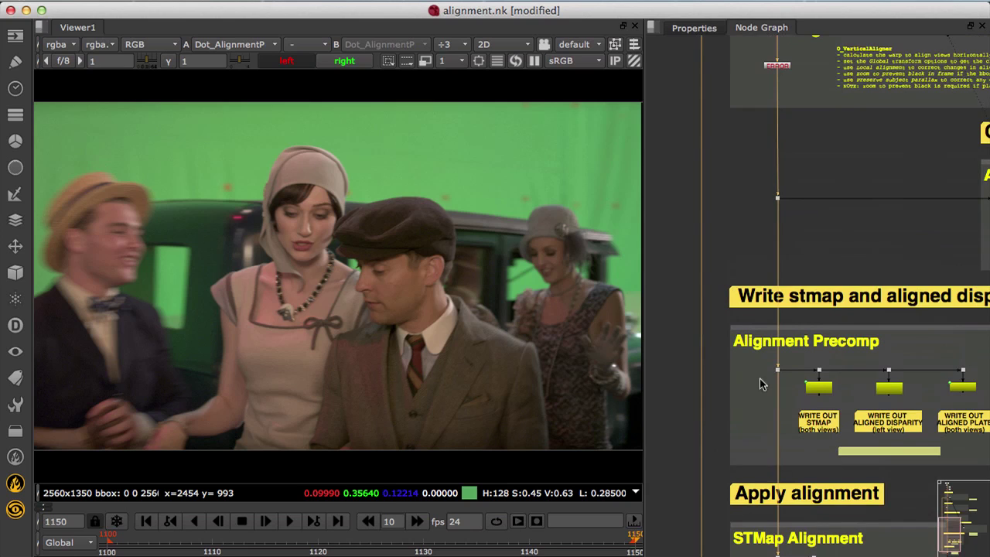
scroll(755, 246, up, 2)
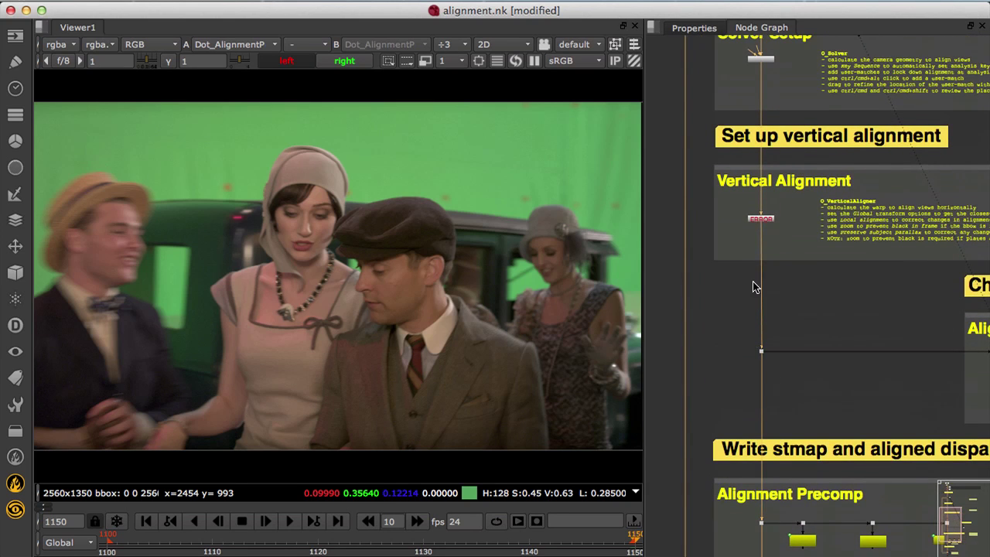
double_click(761, 220)
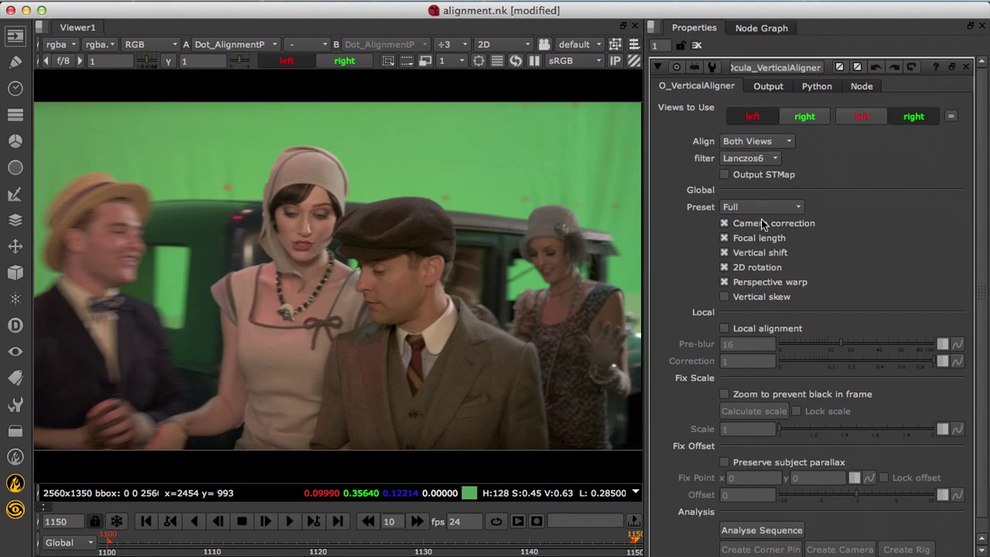
click(776, 159)
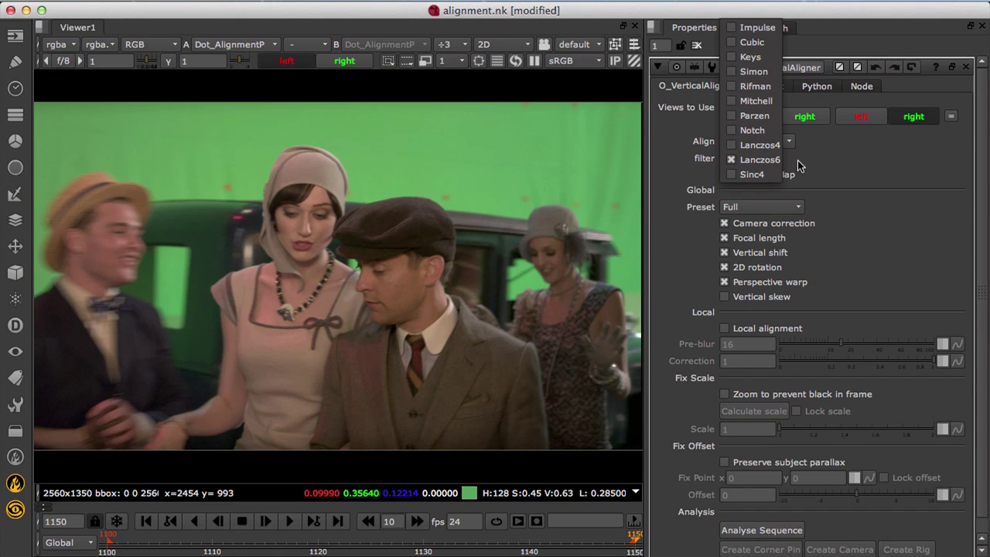
click(851, 161)
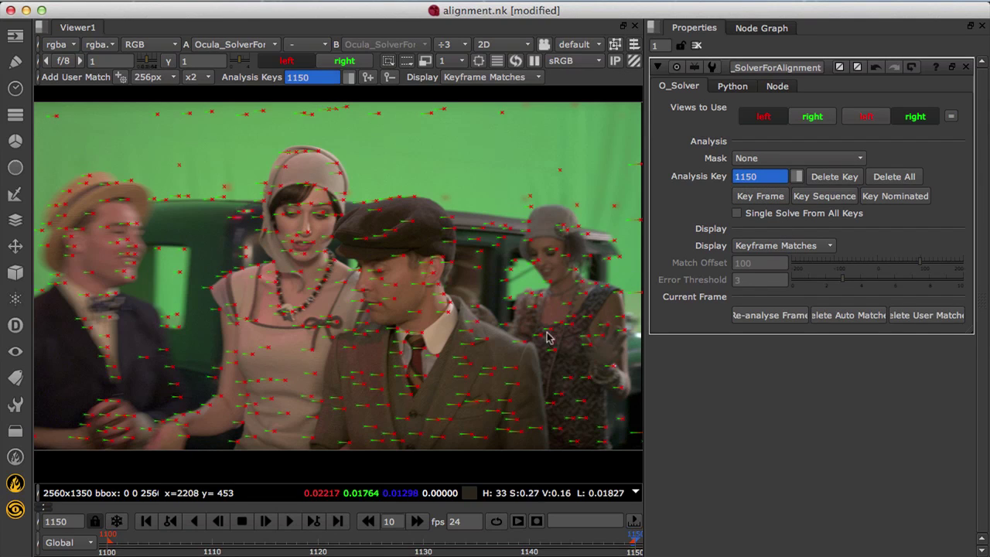
Key the O_Solver at frames 1100 and 1125, then rekey it across the whole sequence
drag(207, 256, 543, 418)
click(474, 164)
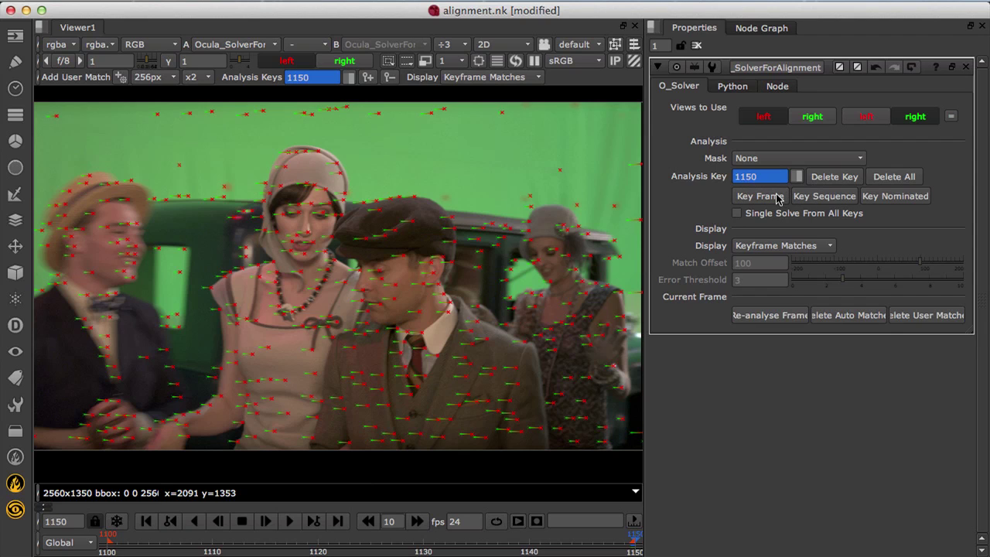
click(891, 197)
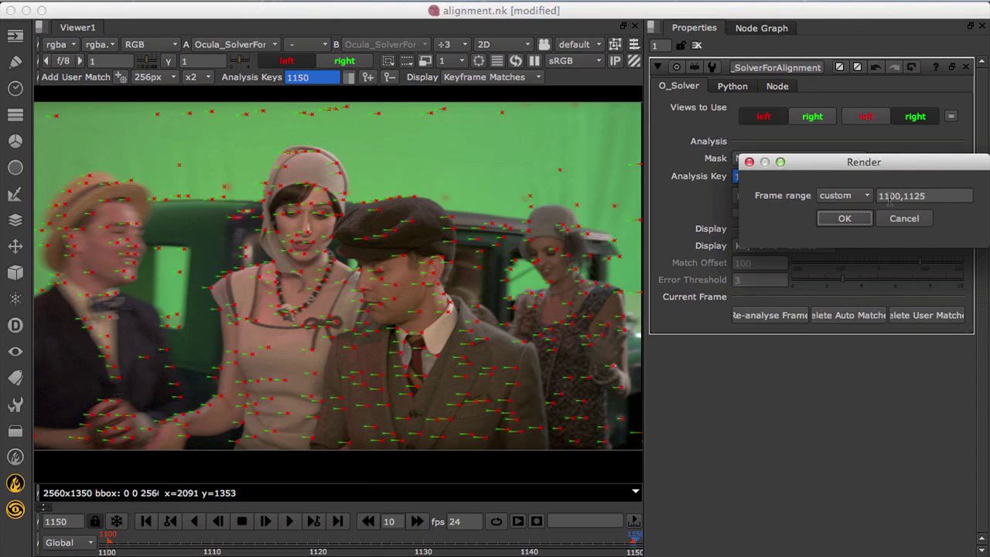
click(842, 219)
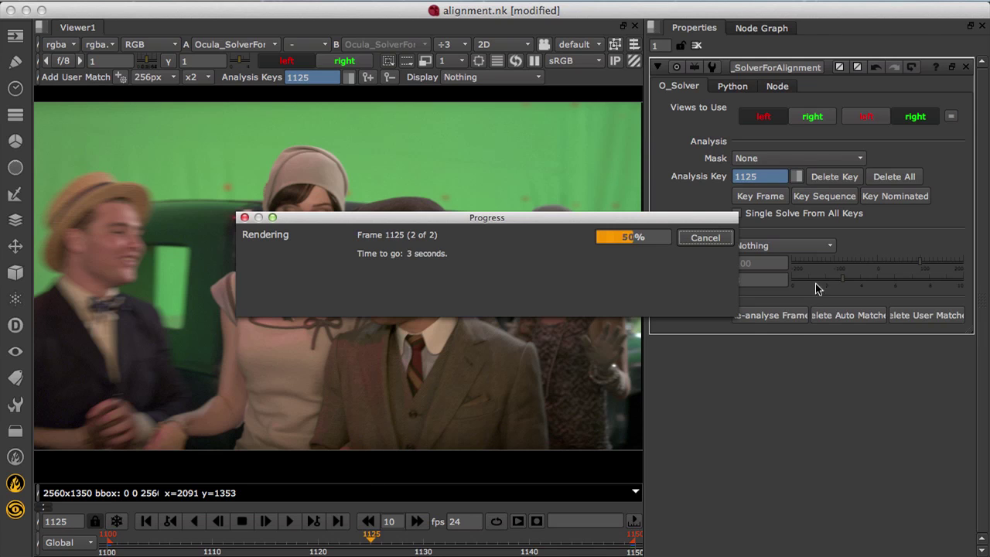
click(823, 199)
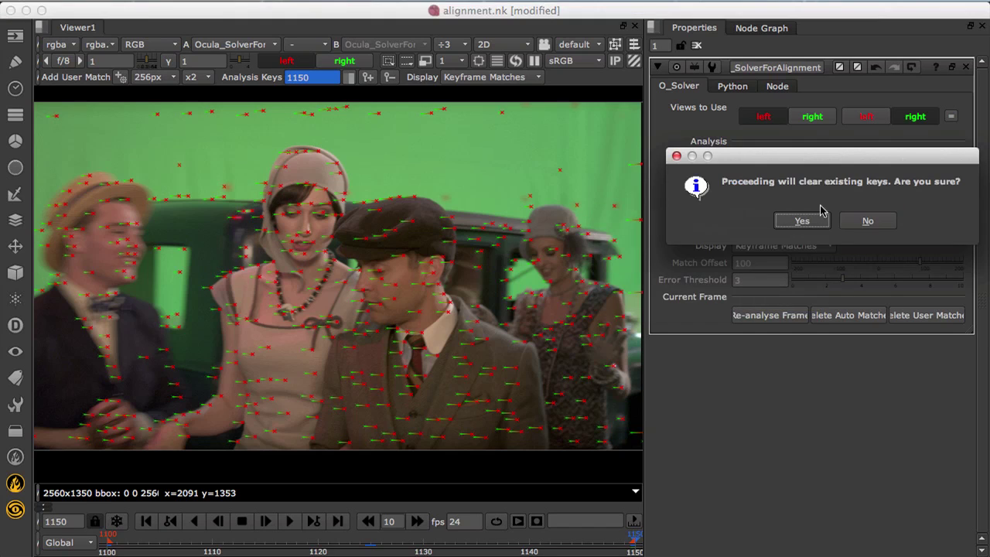
click(809, 220)
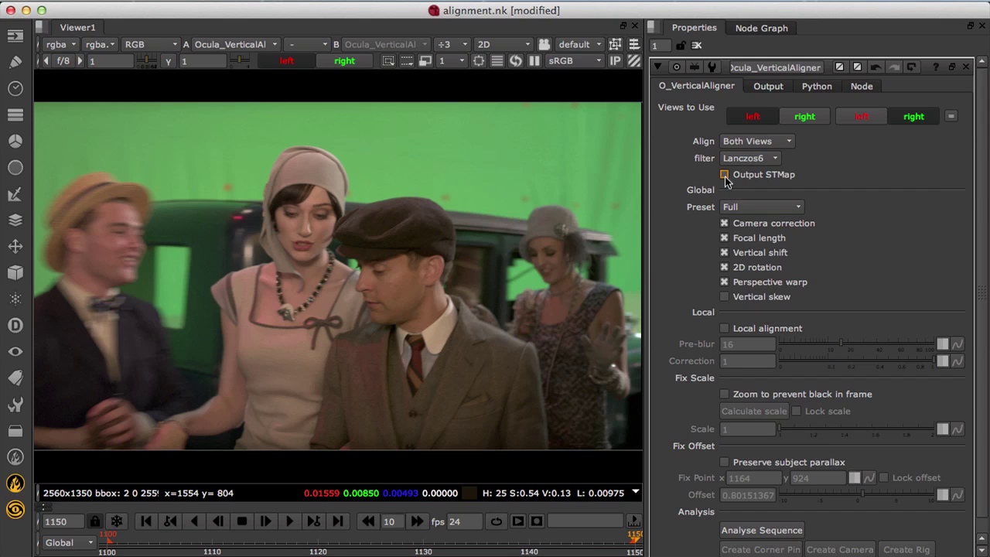
Enable Output STMap on the O_VerticalAligner and keep the Full preset
mouse_move(724, 177)
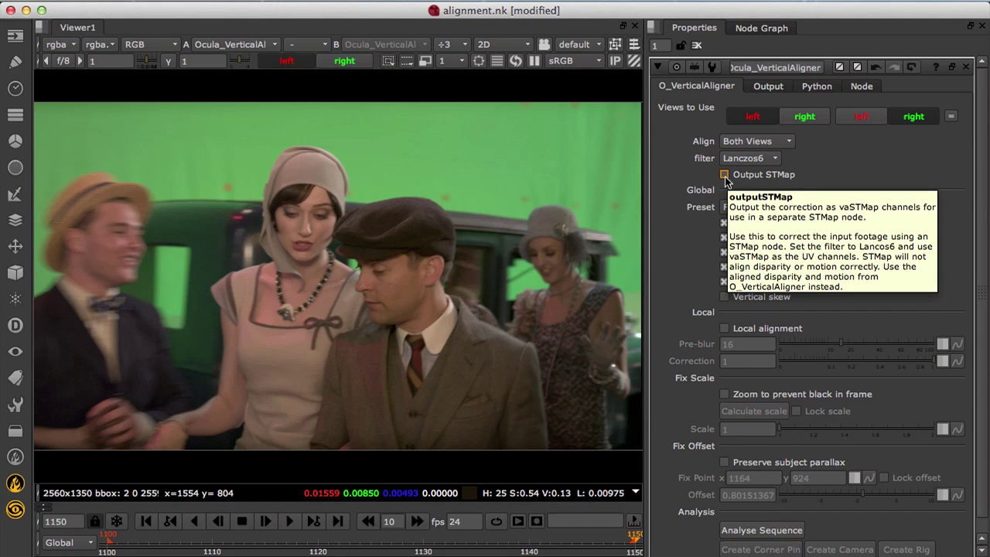
click(772, 175)
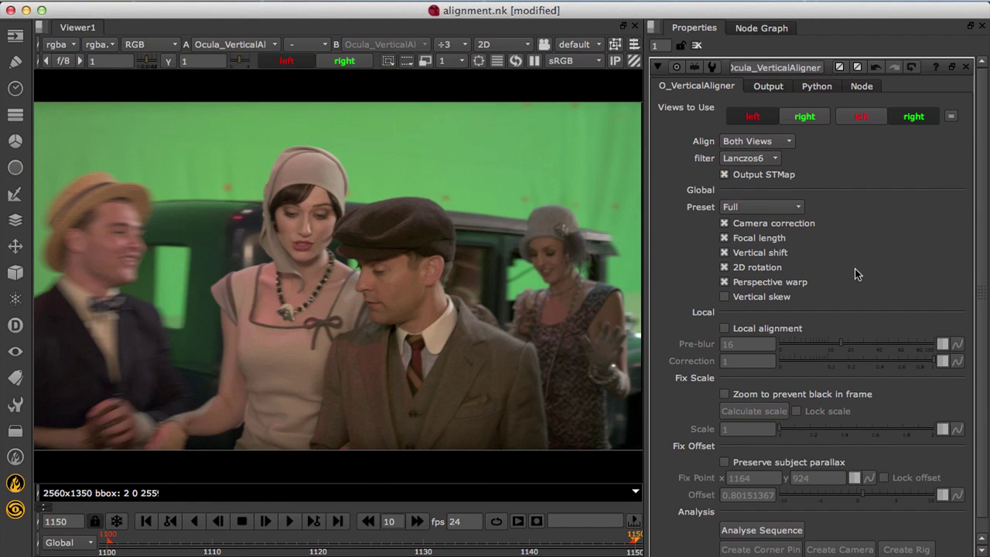
click(782, 211)
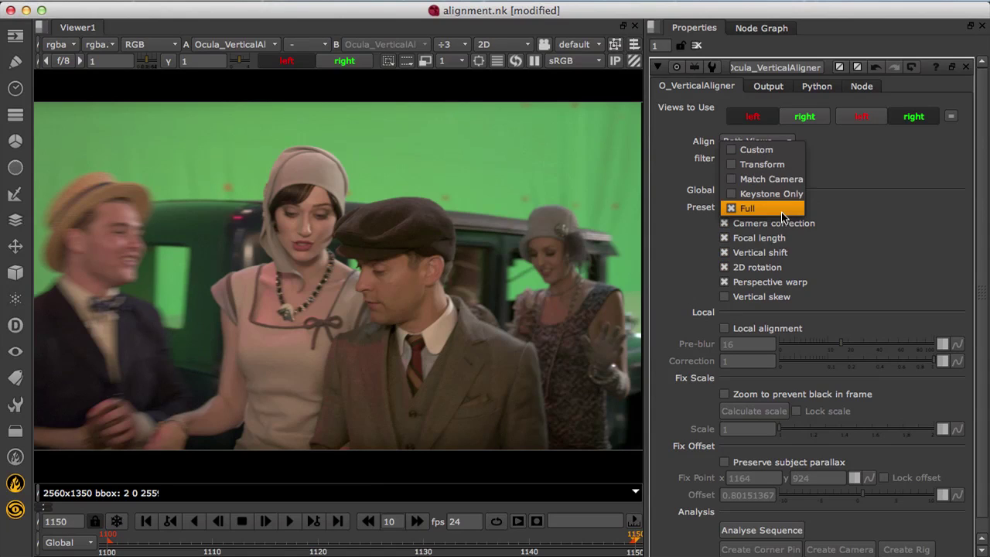
click(853, 239)
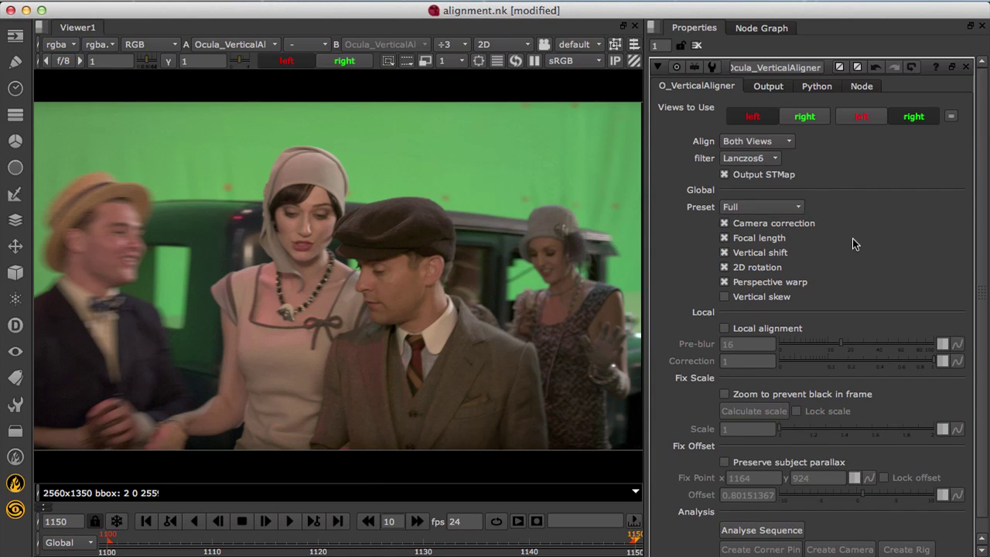
Test Local alignment, leave it off, then enable zoom to prevent black and calculate scale 1.00156498
click(725, 328)
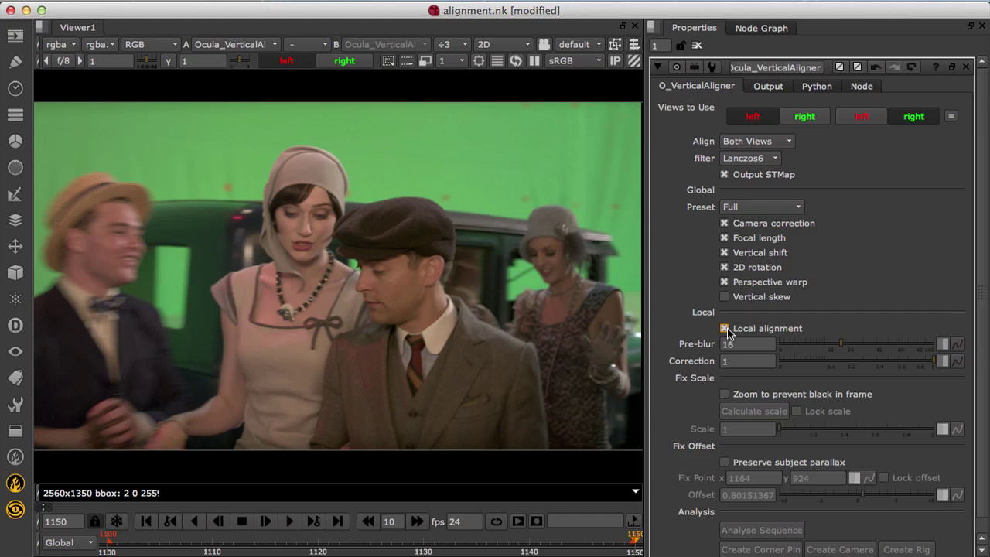
click(726, 328)
click(726, 329)
drag(843, 363, 937, 362)
click(780, 330)
click(725, 393)
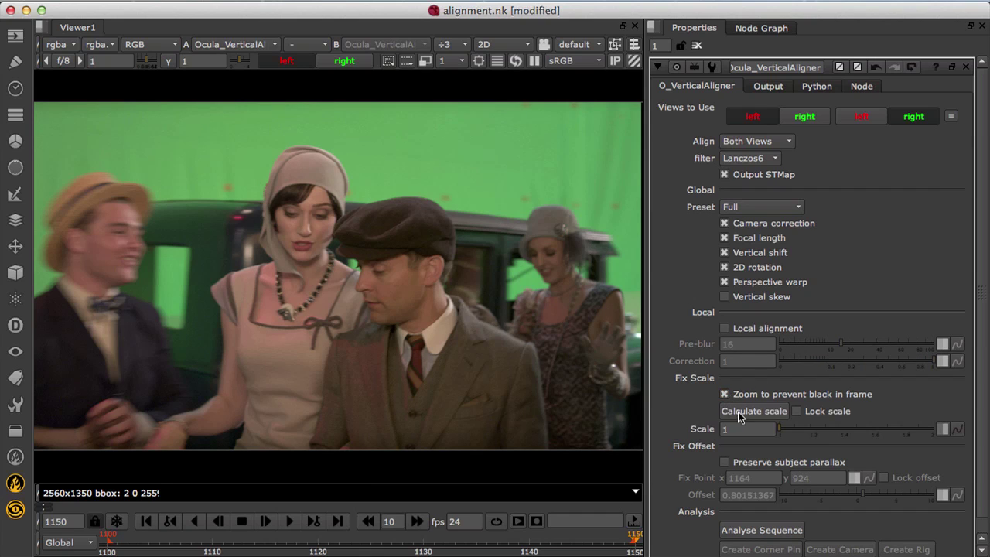
click(738, 416)
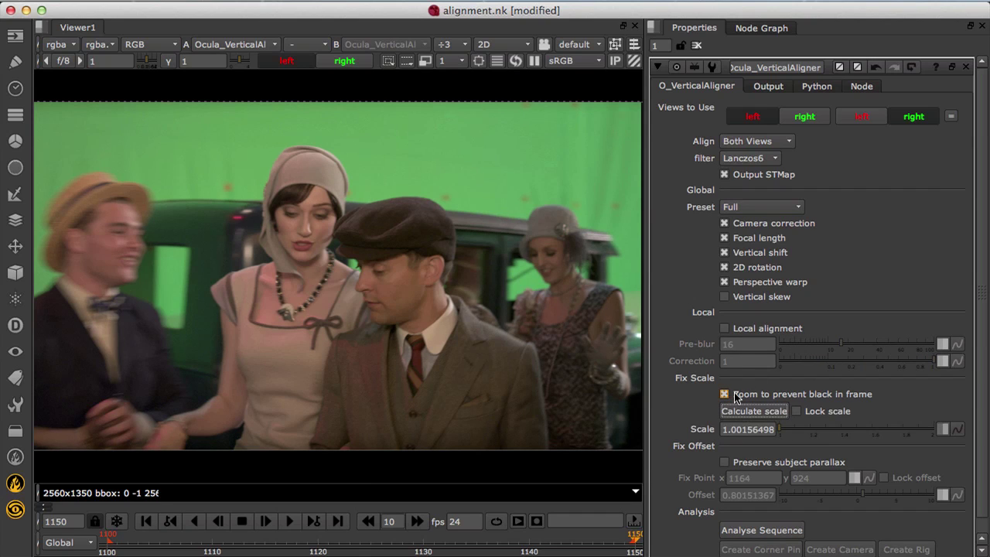
Turn on Preserve subject parallax and place the fix point on the capped man's face (1500, 706)
click(725, 462)
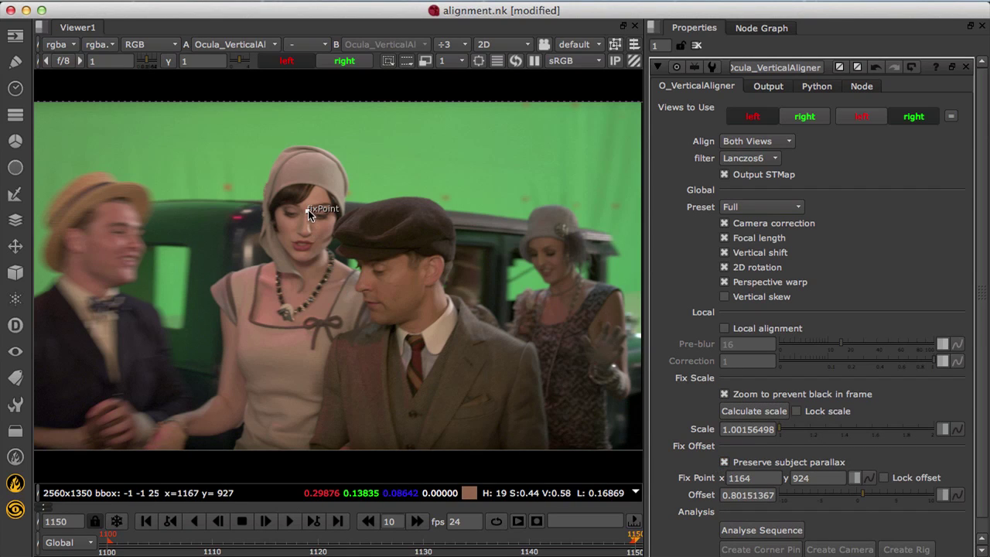
drag(308, 210, 395, 266)
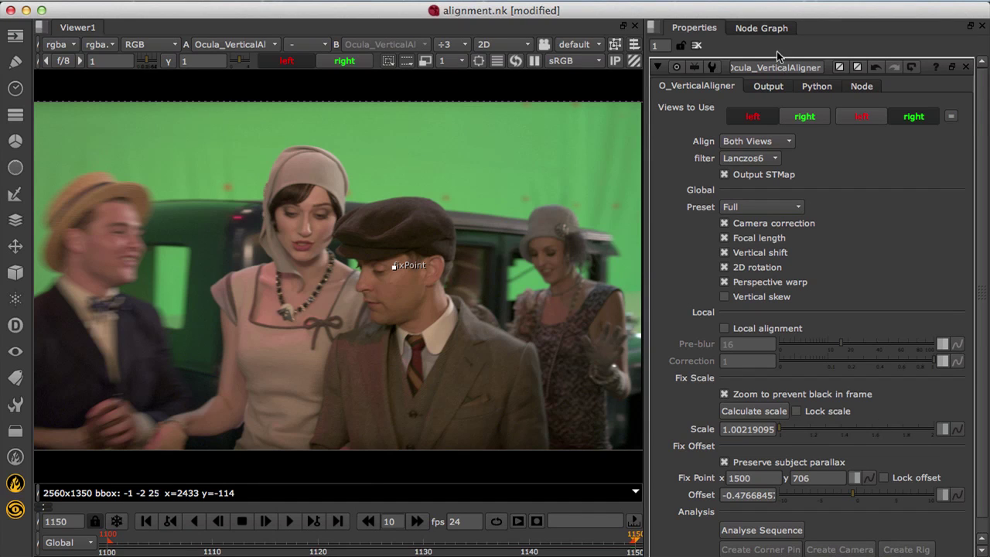
Reconnect Ocula_SolverForAlignment's Camera input and show the StereoReviewGizmo_Alignment settings
click(768, 29)
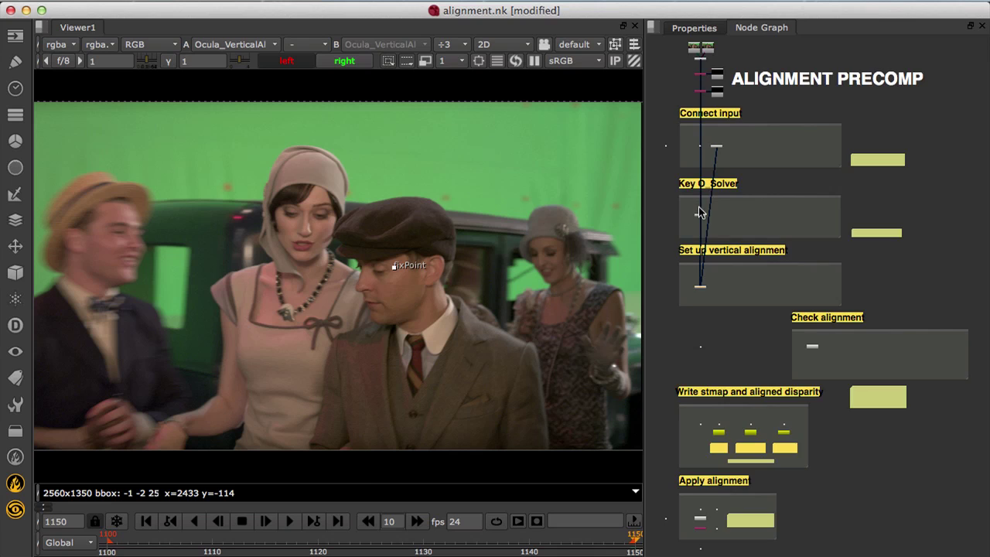
scroll(699, 206, up, 8)
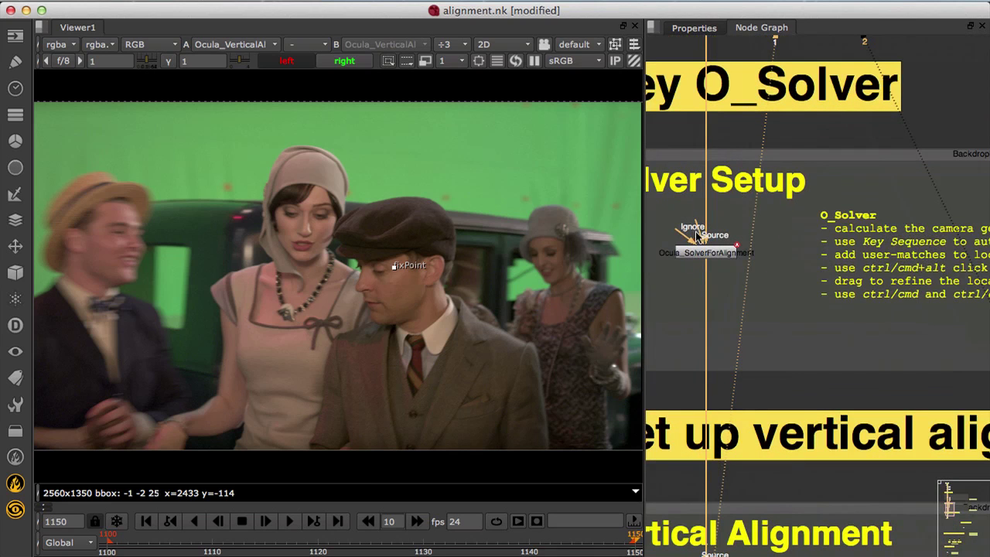
drag(698, 234, 652, 307)
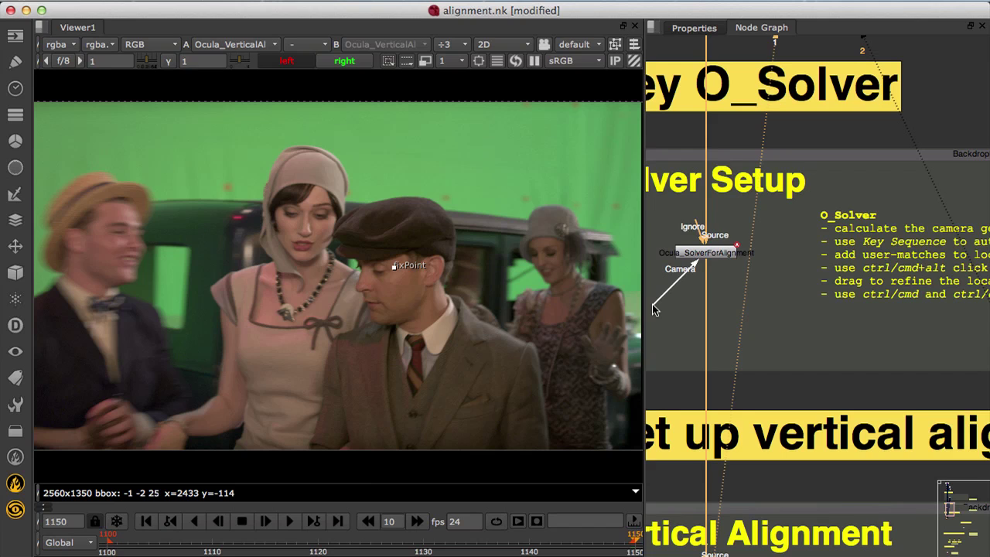
drag(652, 307, 652, 304)
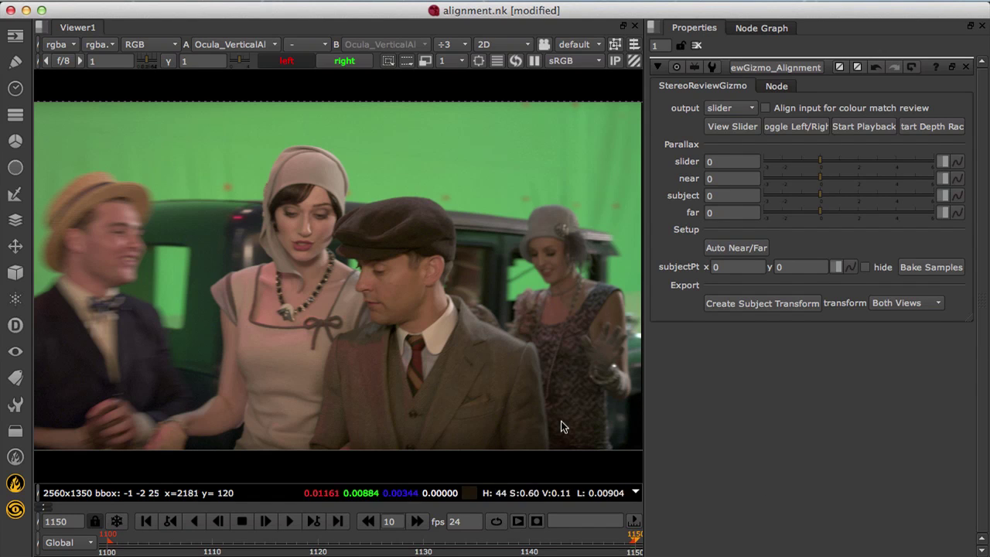
View the StereoReviewGizmo output, set parallax to -1.55 and compare left and right eyes
key(1)
drag(813, 161, 786, 173)
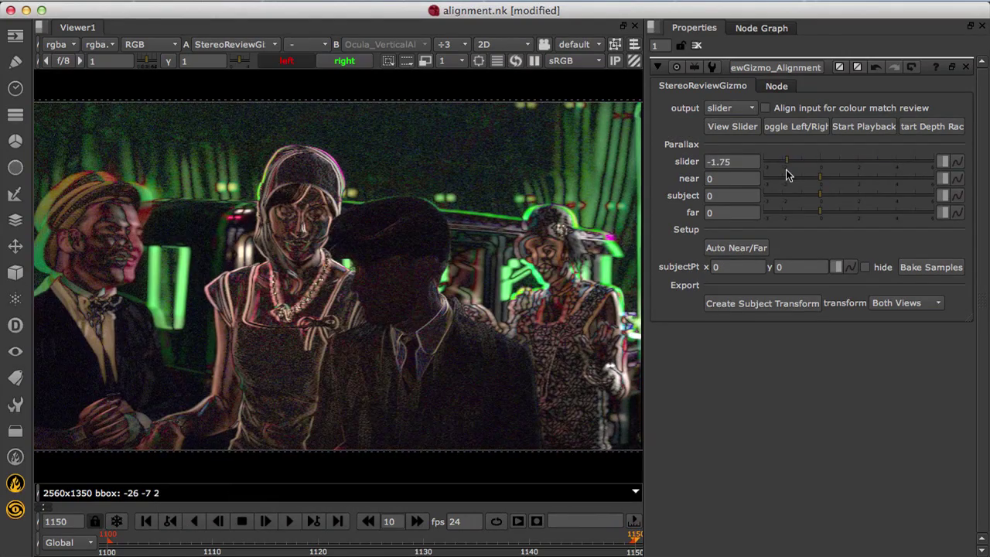
click(787, 128)
click(787, 127)
click(787, 128)
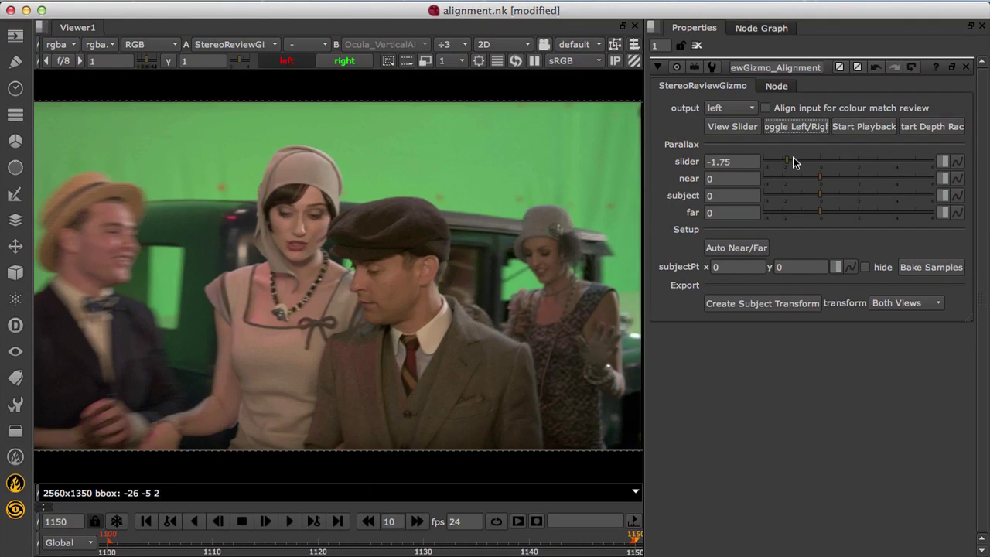
drag(793, 157, 790, 155)
scroll(298, 212, up, 10)
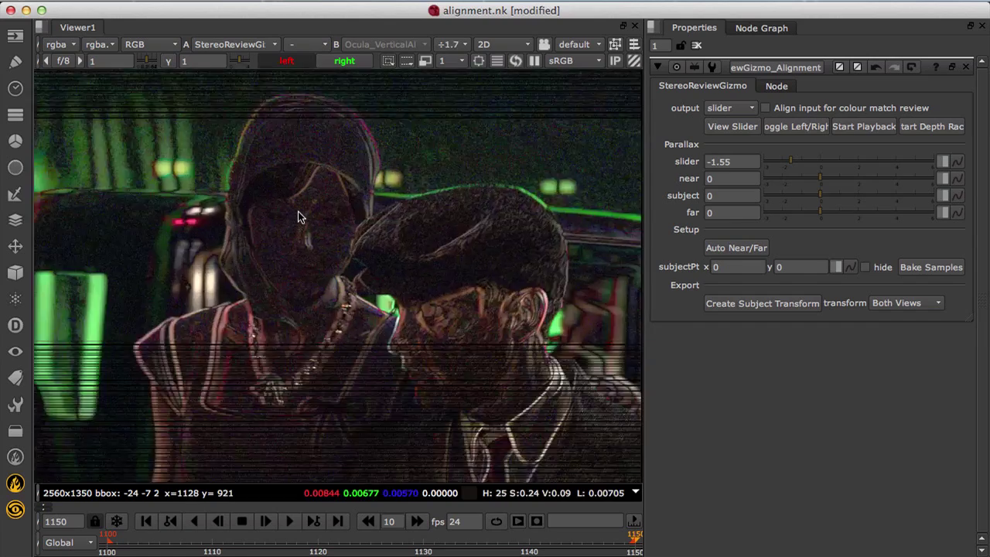
click(776, 125)
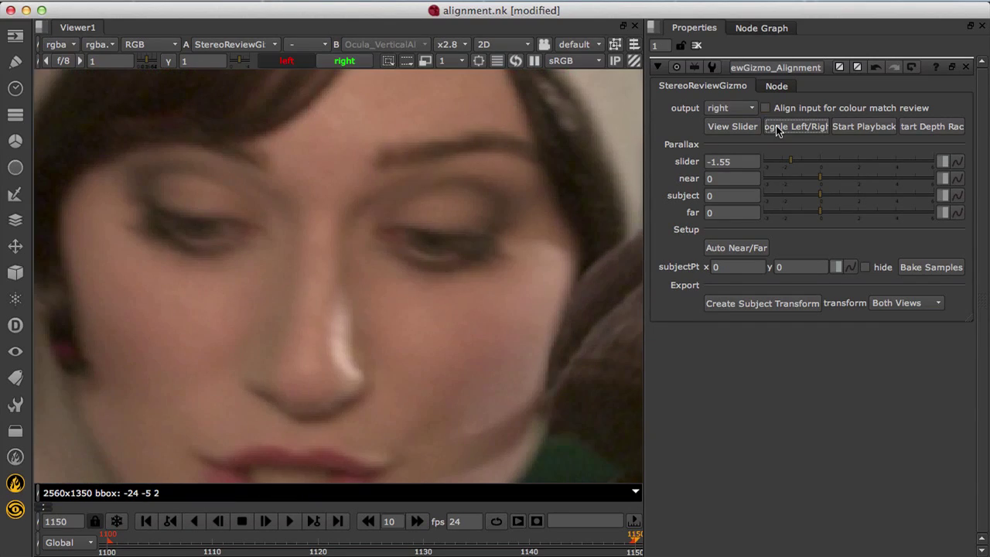
click(776, 125)
Repeatedly flip between the left and right eyes to check the vertical alignment
click(752, 31)
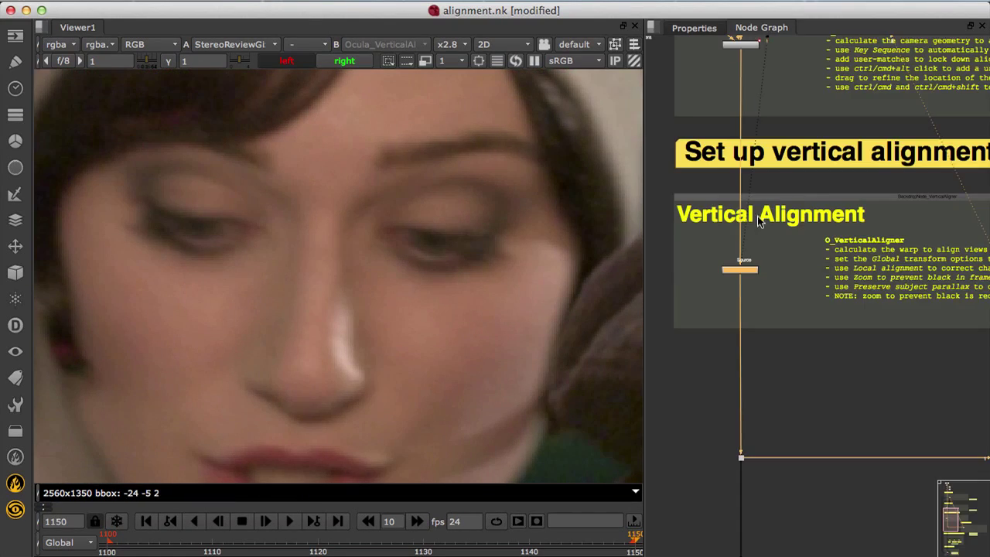
click(687, 28)
click(787, 130)
click(795, 130)
click(795, 130)
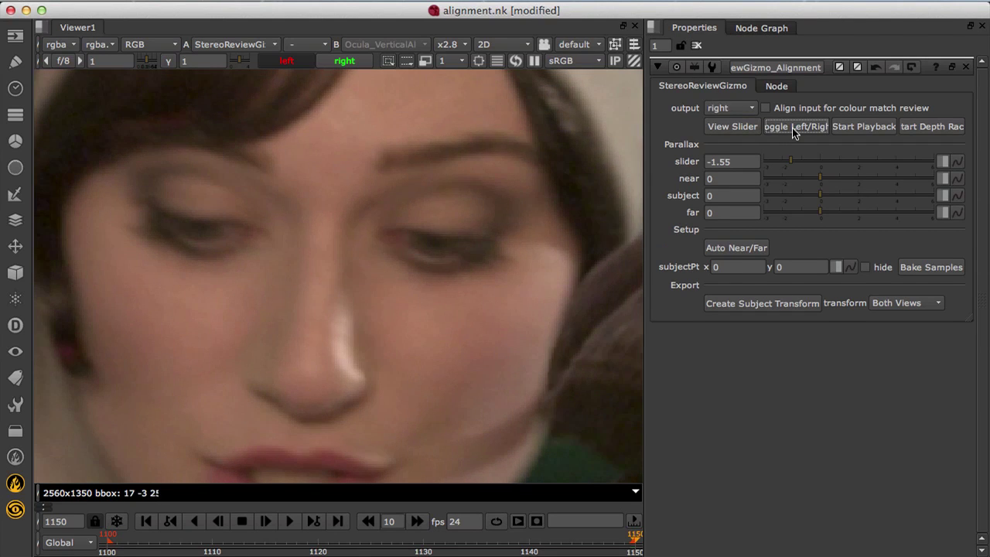
click(794, 132)
click(780, 31)
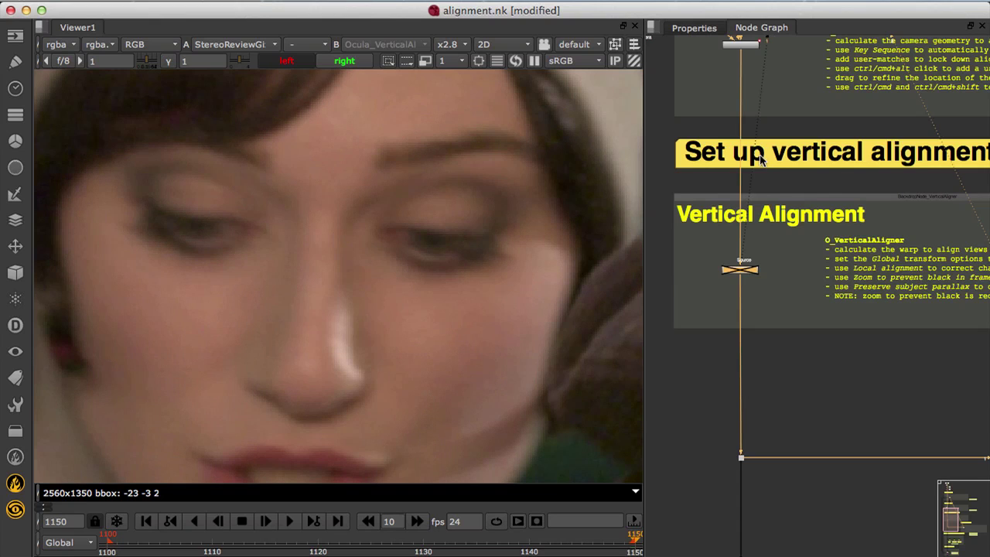
click(698, 29)
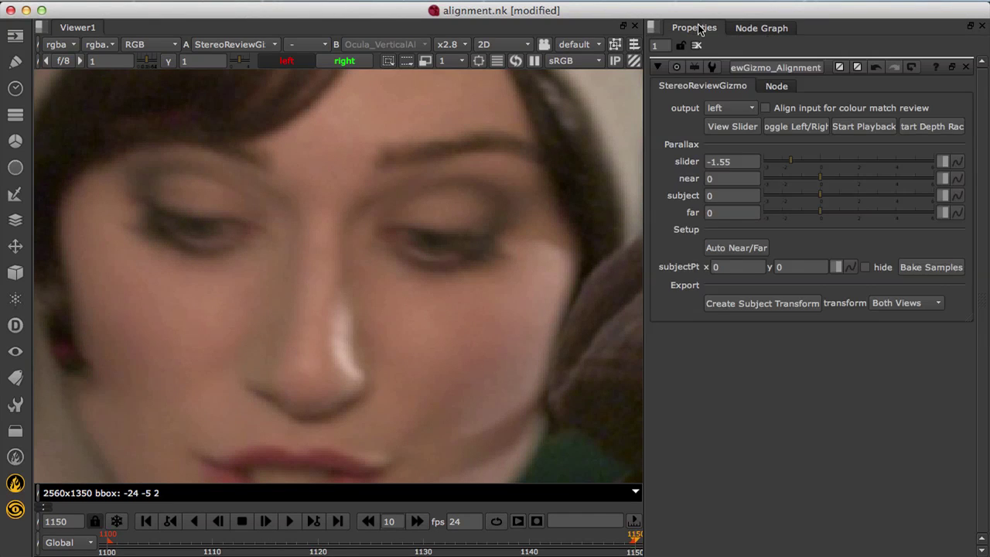
click(785, 128)
click(785, 127)
click(785, 127)
click(785, 127)
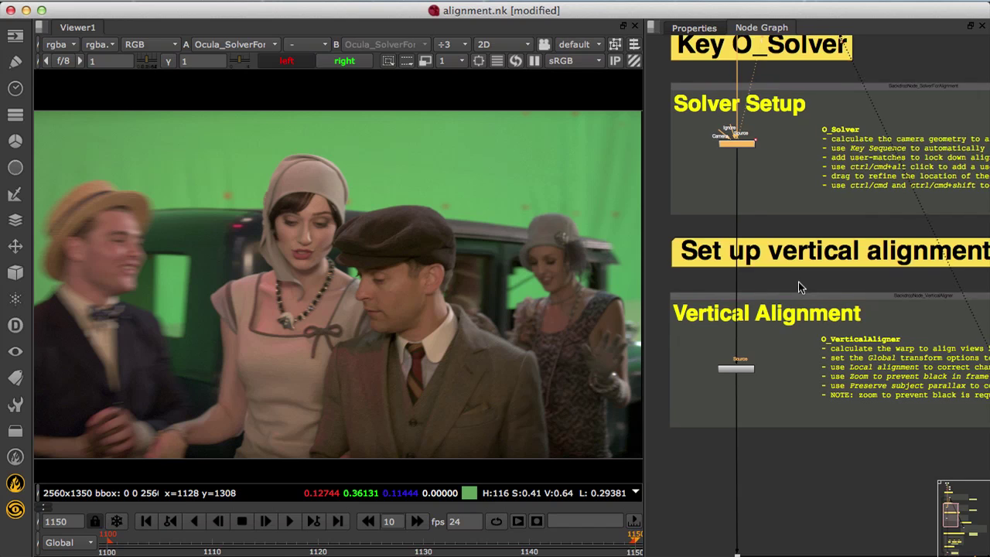
Open the Ocula_SolverForAlignment properties to show keyframe matches at analysis key 1150
middle_drag(798, 282, 800, 317)
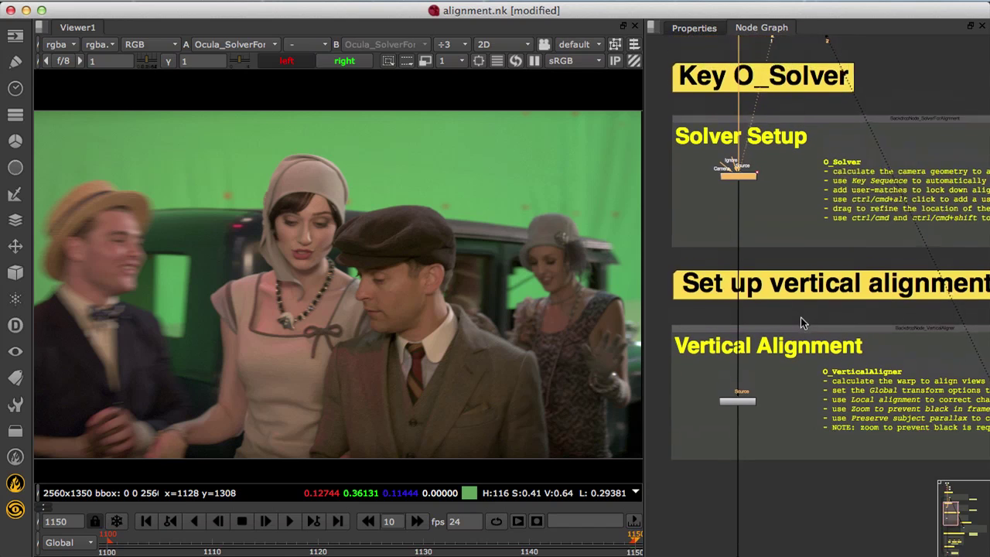
double_click(744, 178)
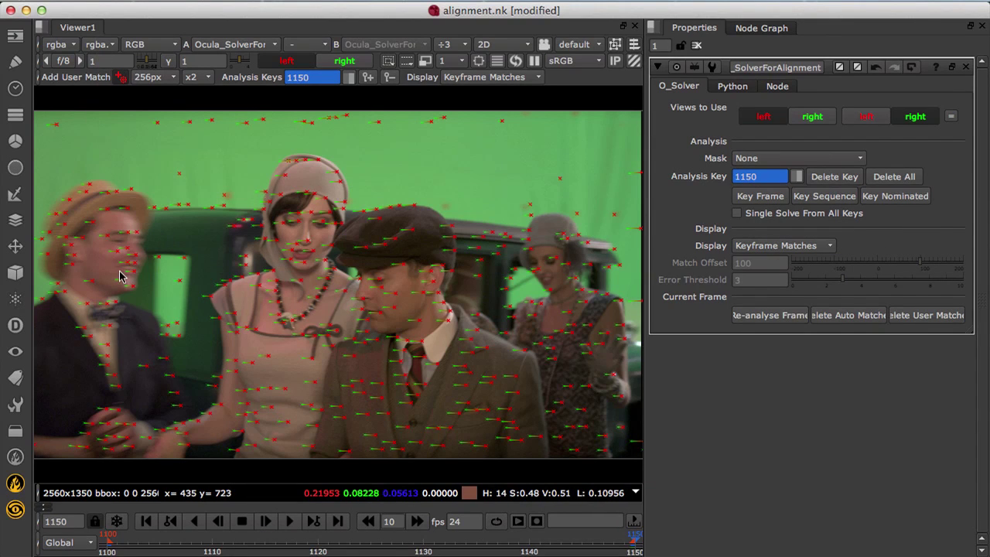
Place user matches on the left man's, right woman's and central woman's faces, the central man's shoulder and lower-left hands
click(126, 238)
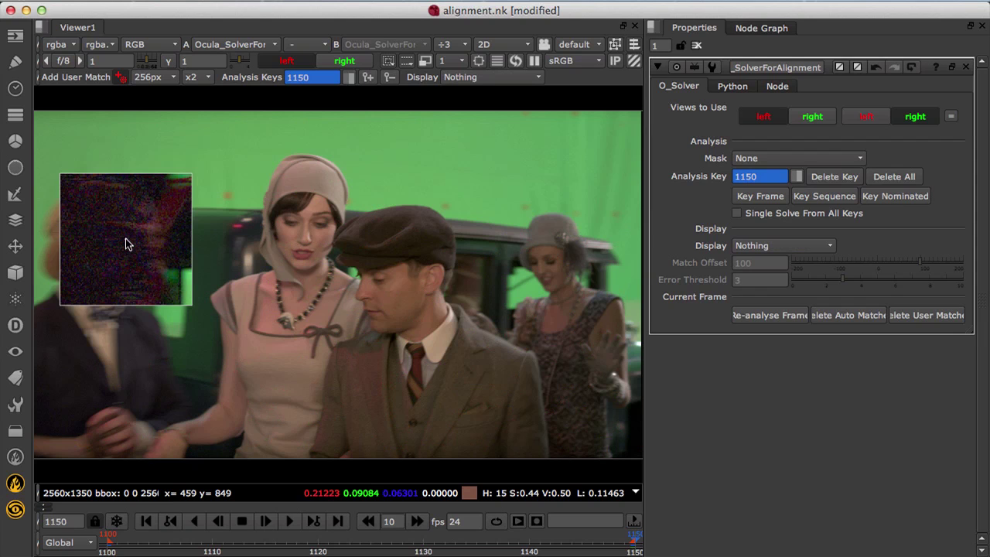
drag(131, 243, 125, 239)
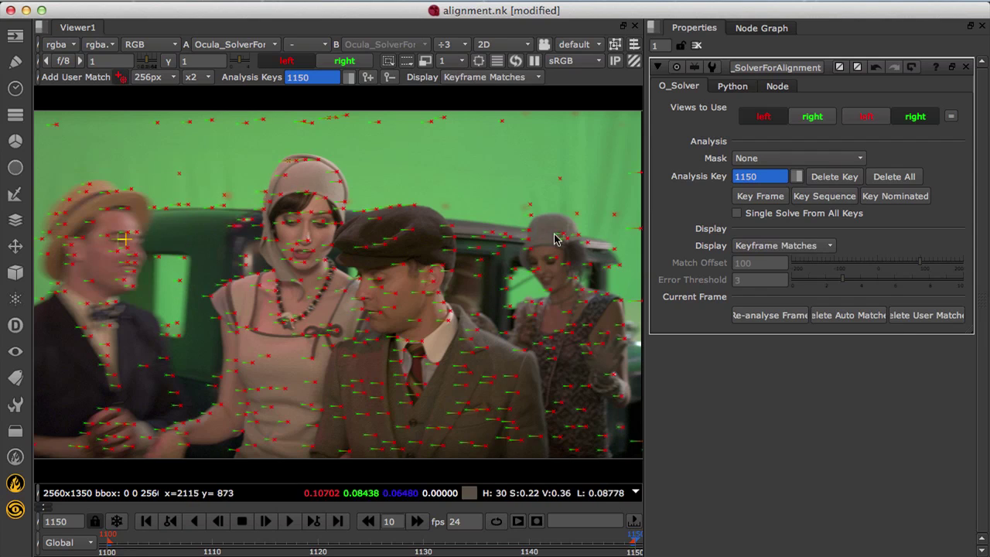
drag(565, 249, 564, 249)
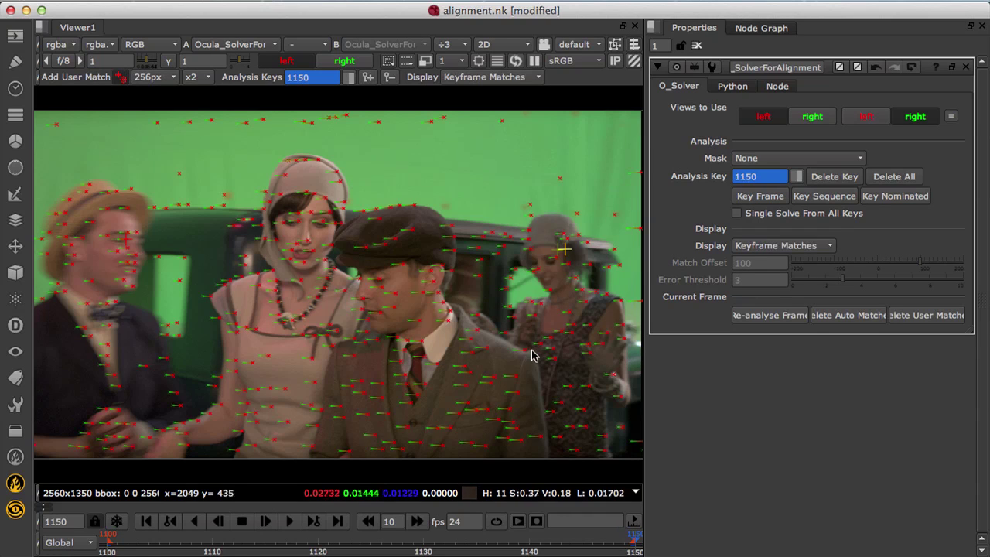
drag(526, 355, 527, 355)
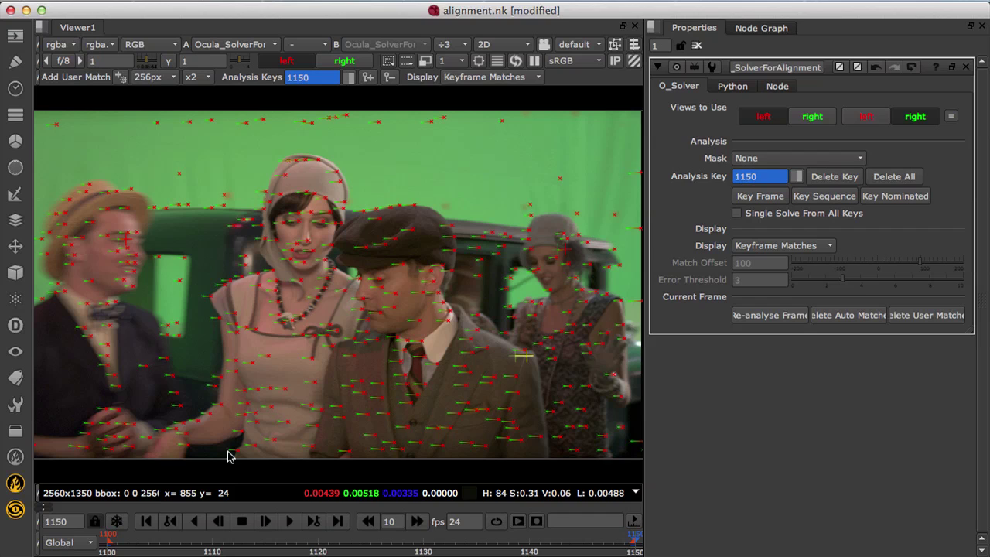
drag(116, 420, 116, 418)
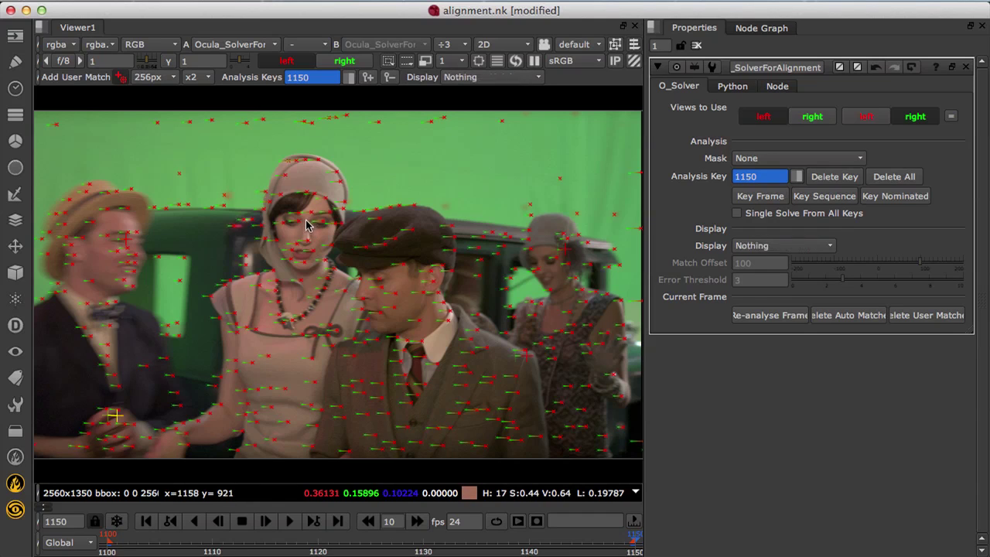
drag(305, 225, 306, 221)
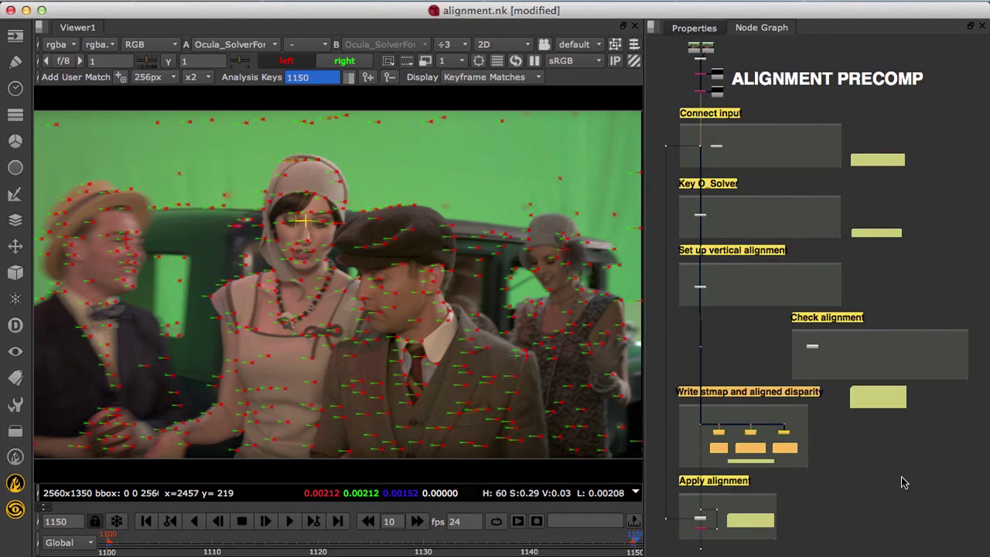